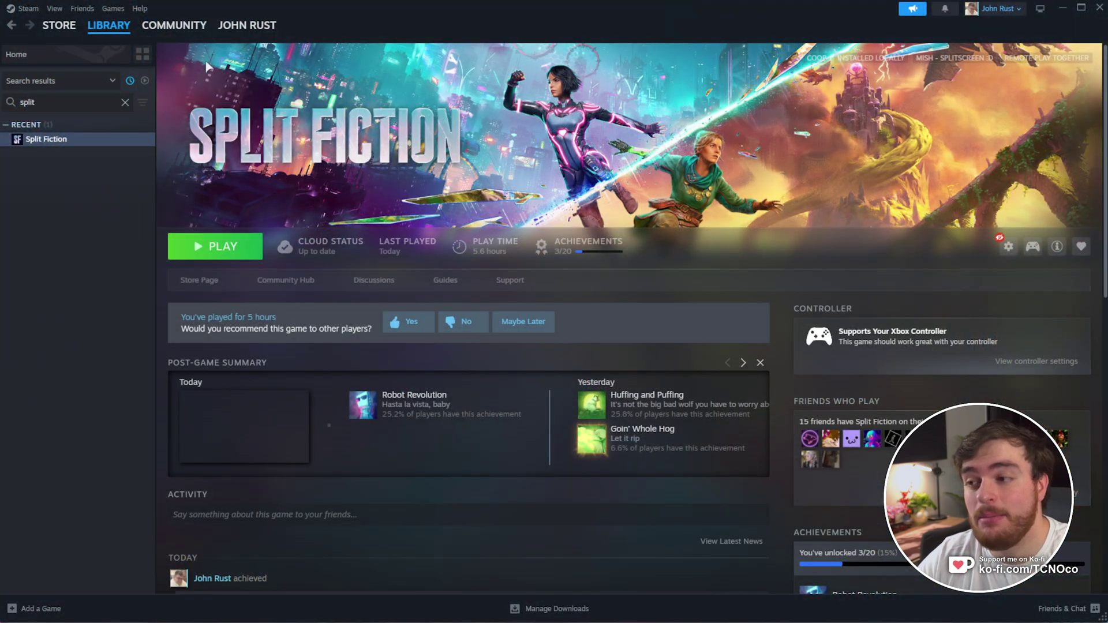
Set Split Fiction's Launch Options to -dx11 in its Properties window, then close the window
right_click(100, 139)
click(130, 240)
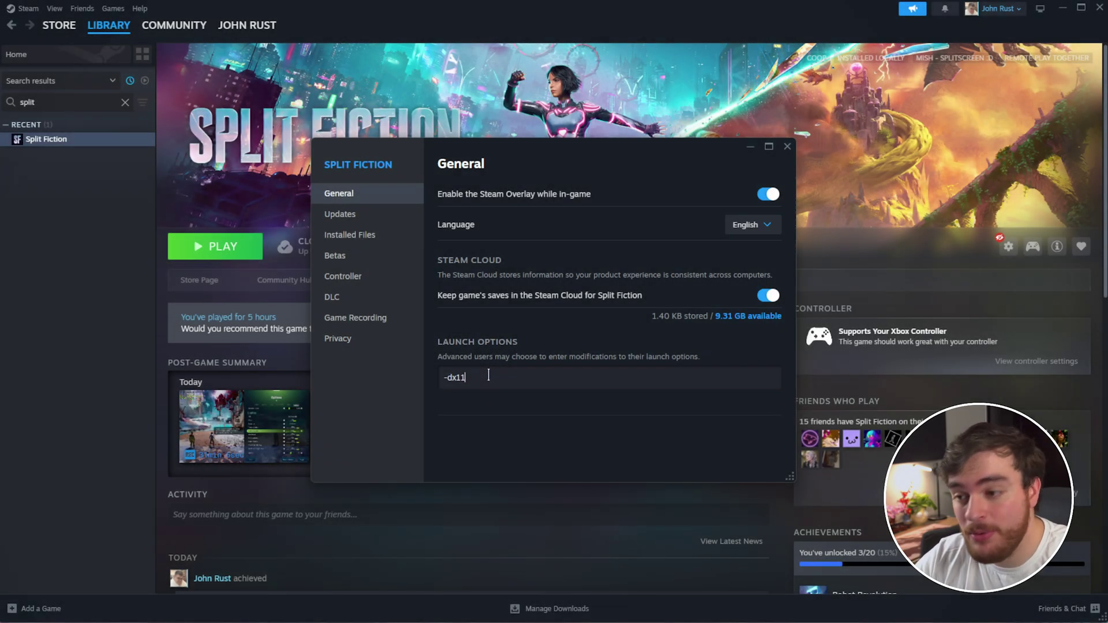
click(789, 149)
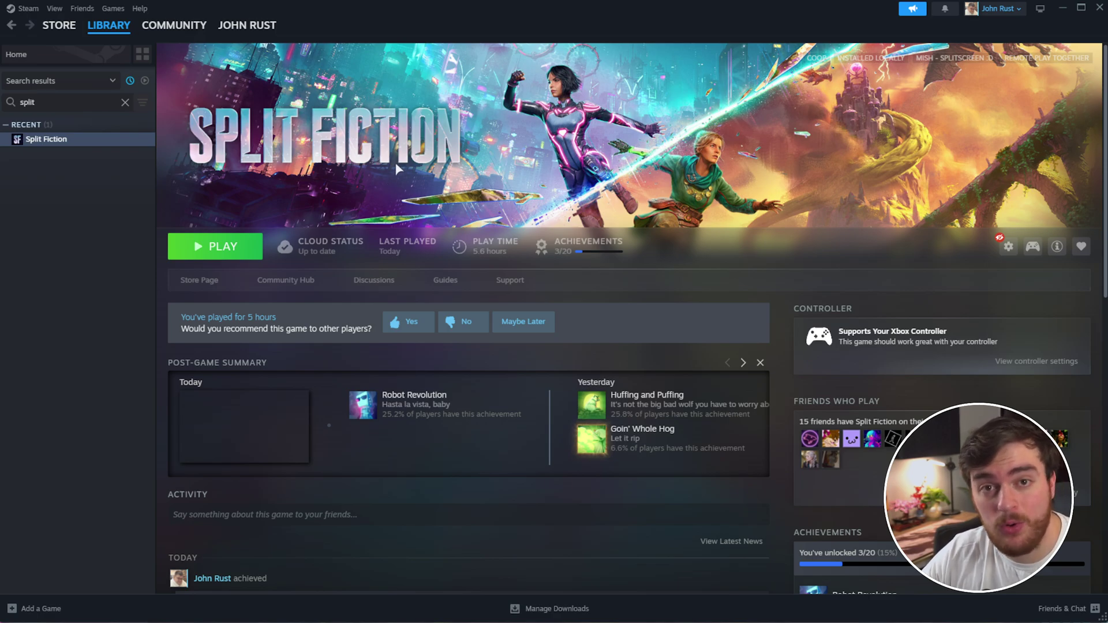
right_click(99, 143)
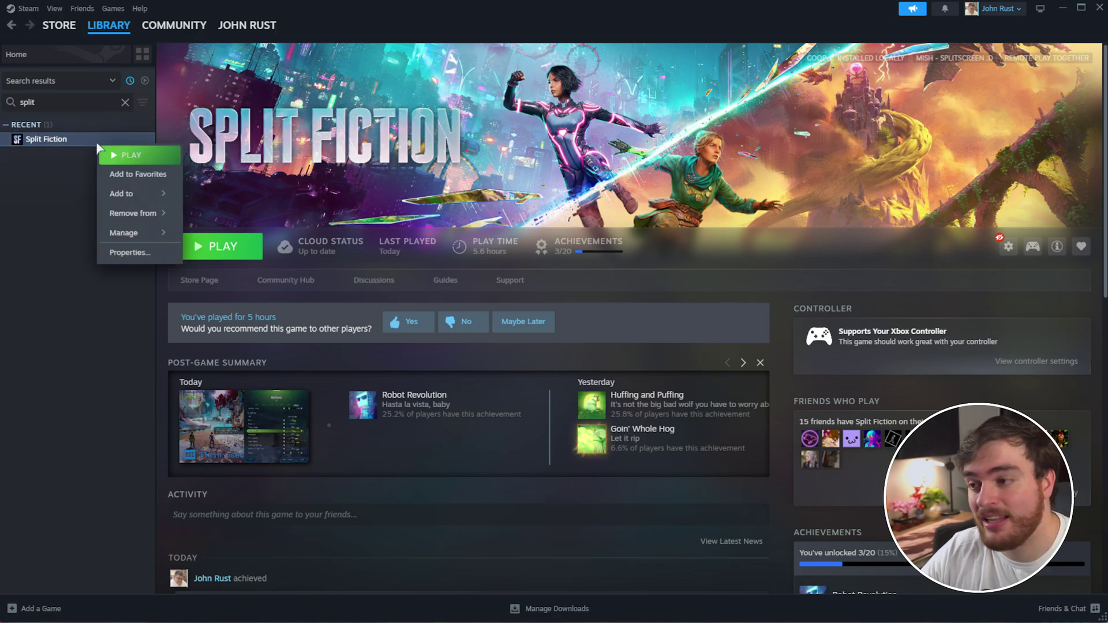
click(130, 253)
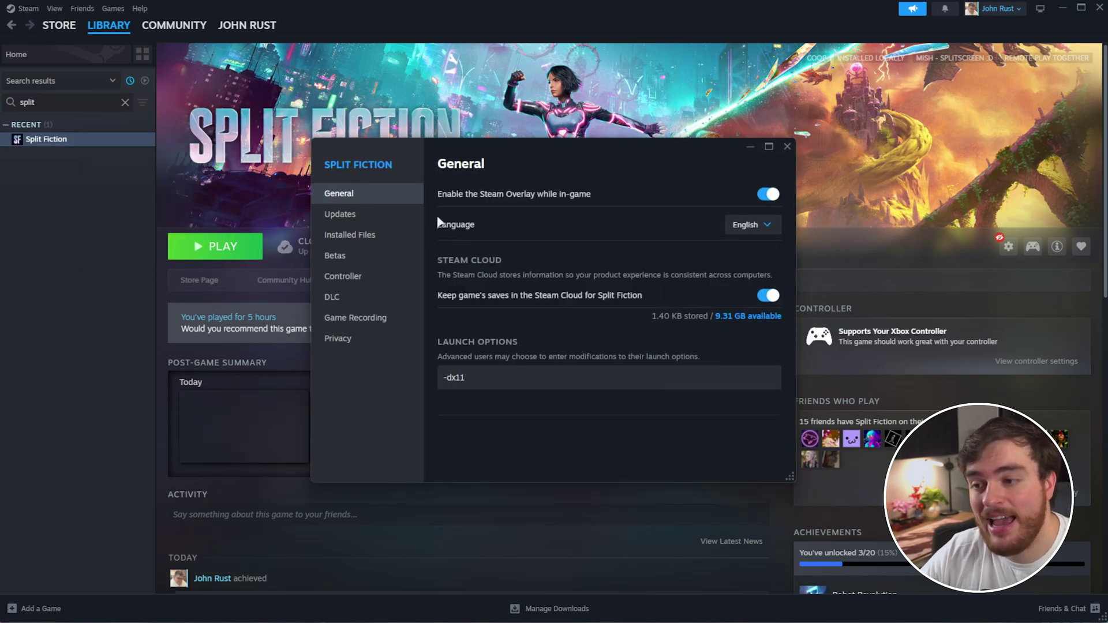
click(351, 235)
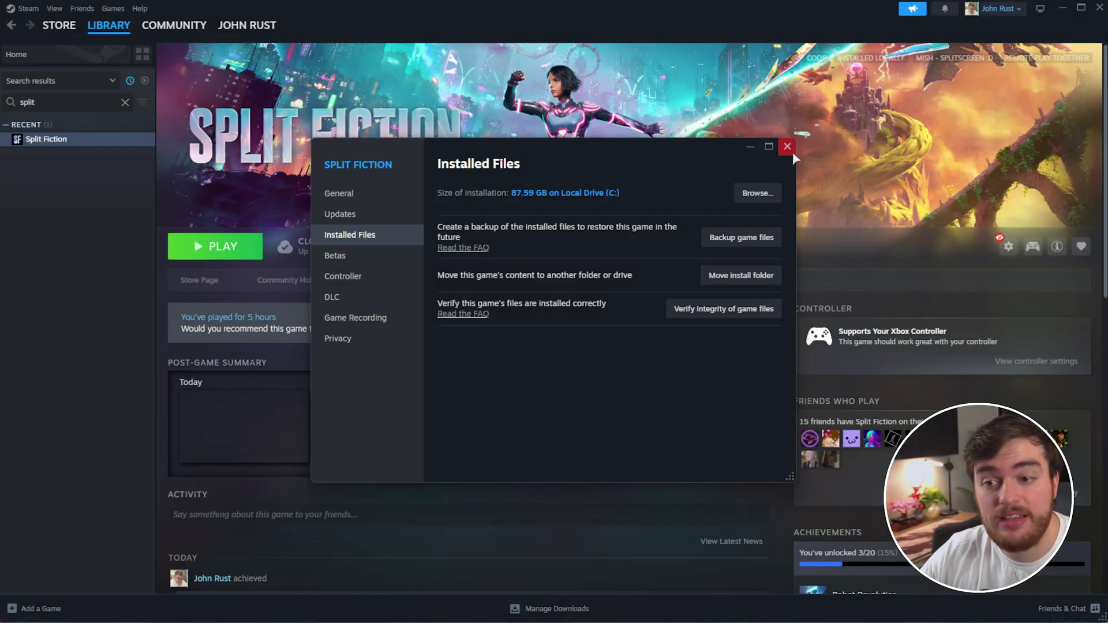
click(787, 147)
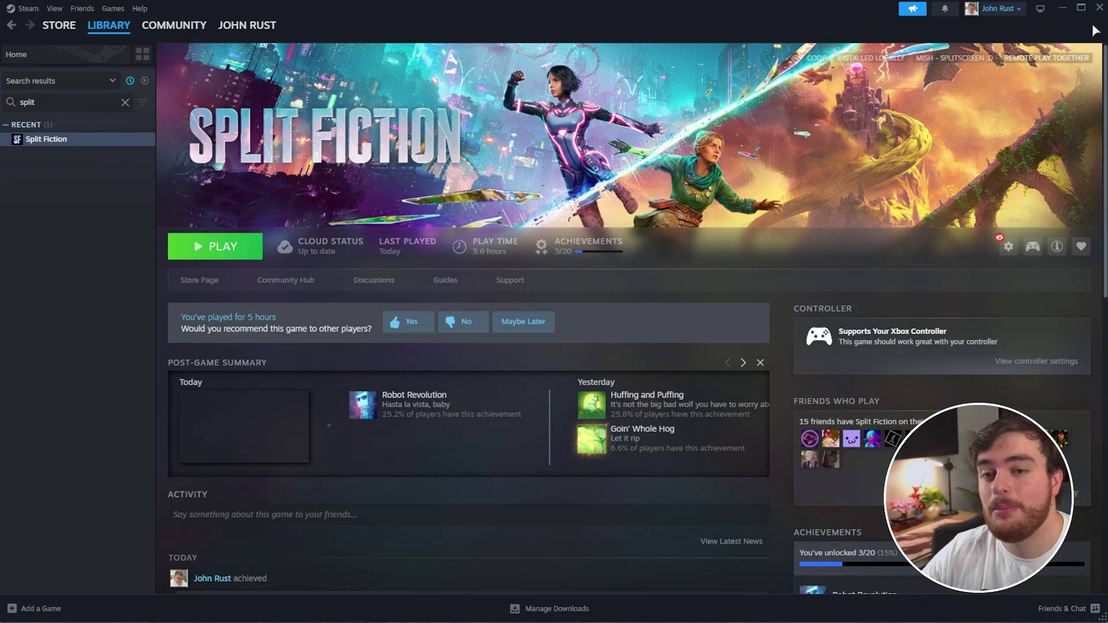